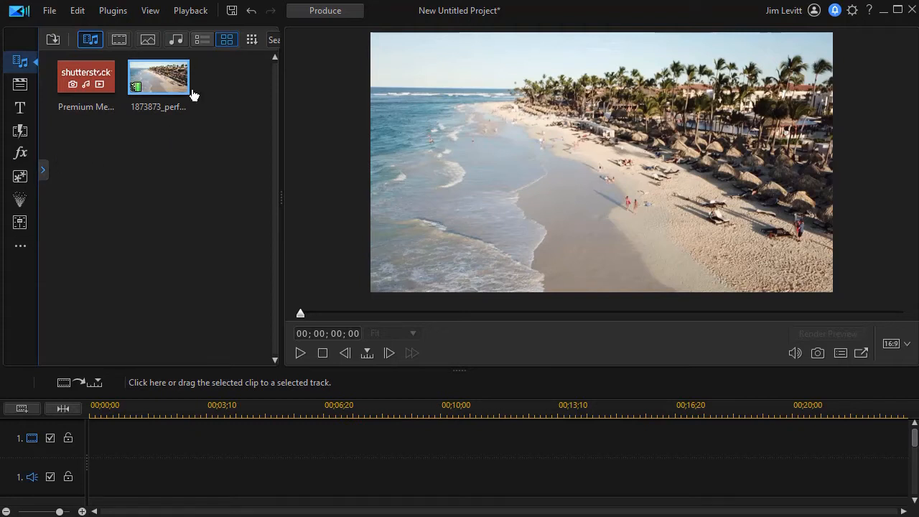
# Step: Place the 1873873 beach footage on video track 1 and insert a freeze frame at 00;00;11;26
pyautogui.moveTo(161, 87); pyautogui.dragTo(156, 464)
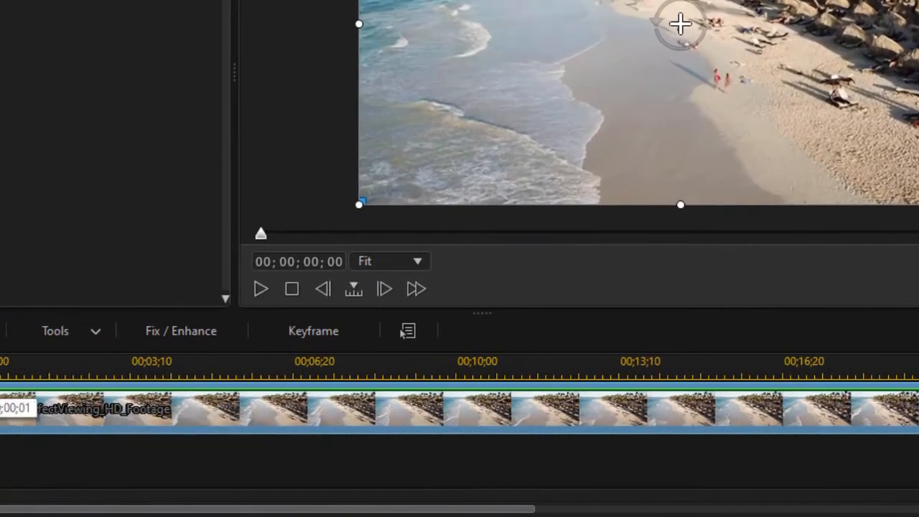
pyautogui.moveTo(130, 366); pyautogui.dragTo(550, 364)
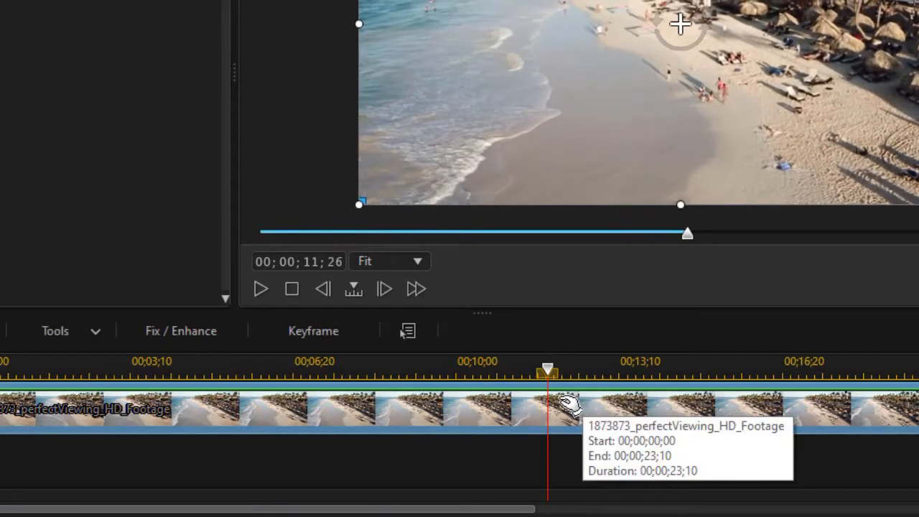
pyautogui.rightClick(289, 413)
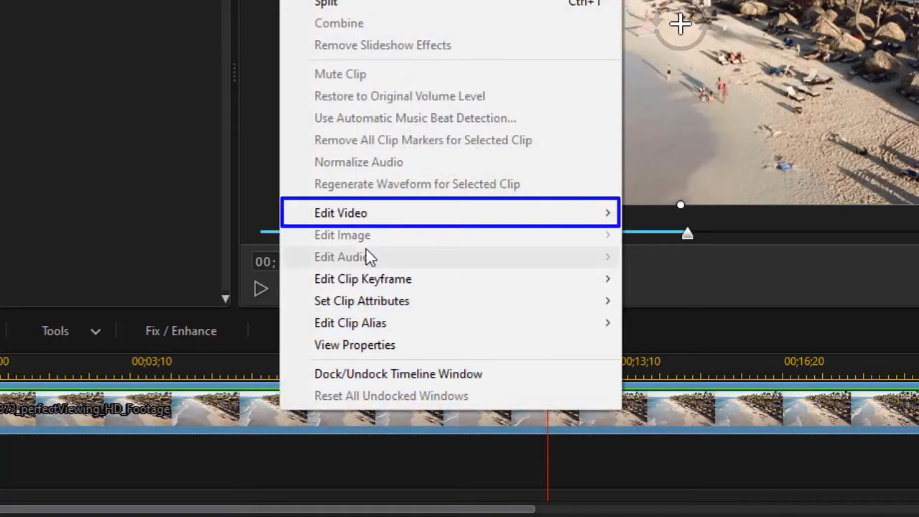
pyautogui.moveTo(370, 218)
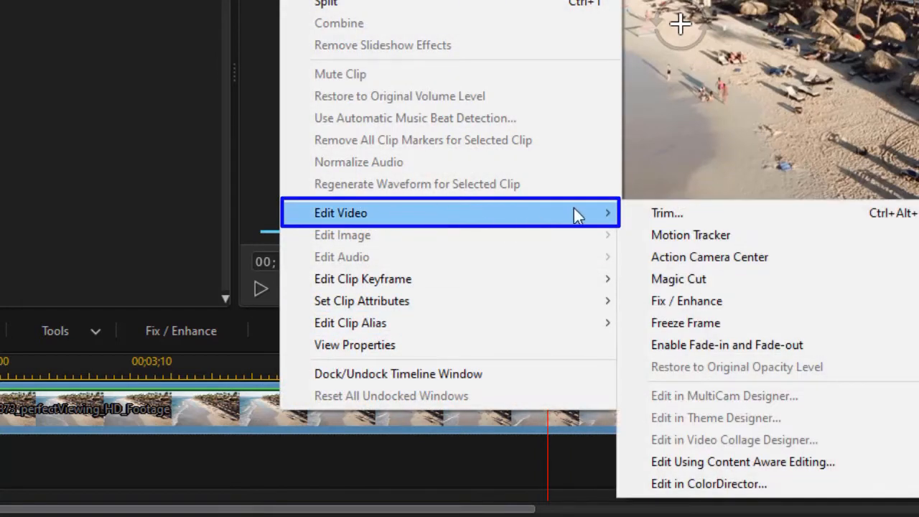
pyautogui.click(786, 324)
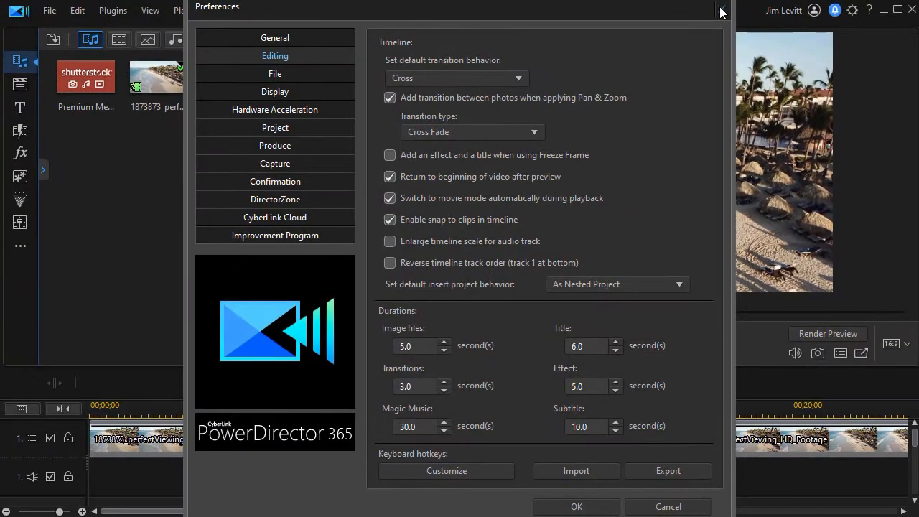
pyautogui.click(721, 8)
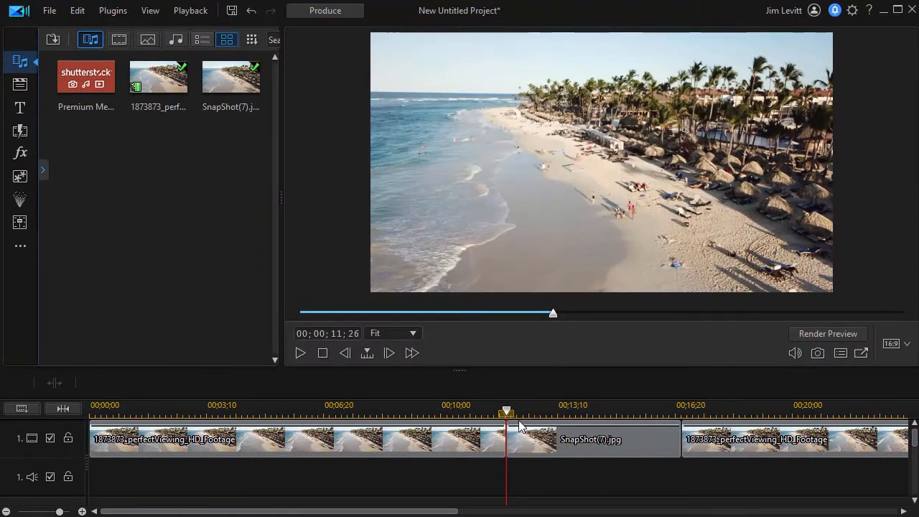
# Step: Set the duration of the SnapShot(7).jpg freeze frame on the timeline to 3 seconds
pyautogui.moveTo(507, 412); pyautogui.dragTo(452, 412)
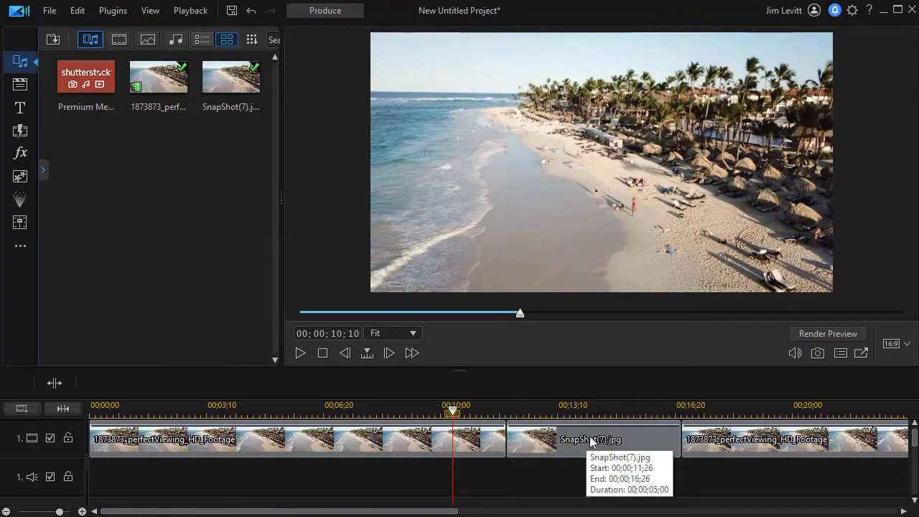
pyautogui.click(550, 438)
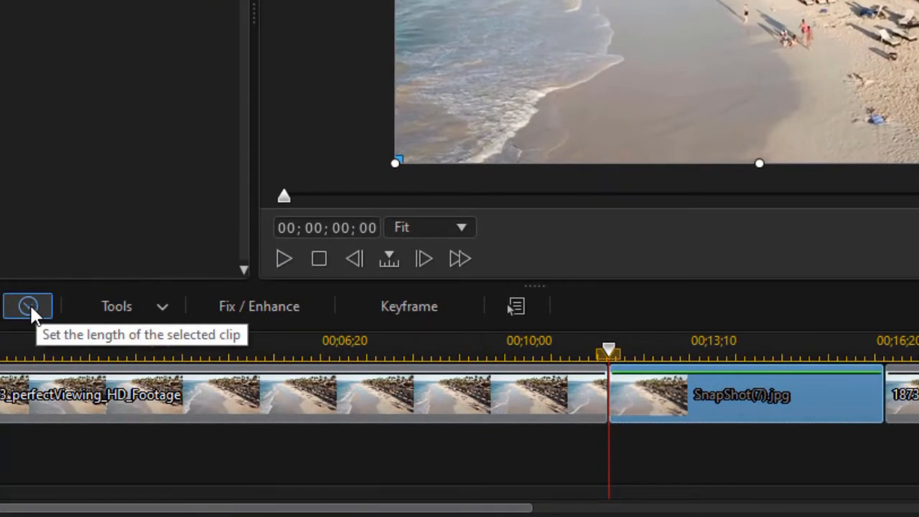
pyautogui.click(28, 306)
pyautogui.click(547, 96)
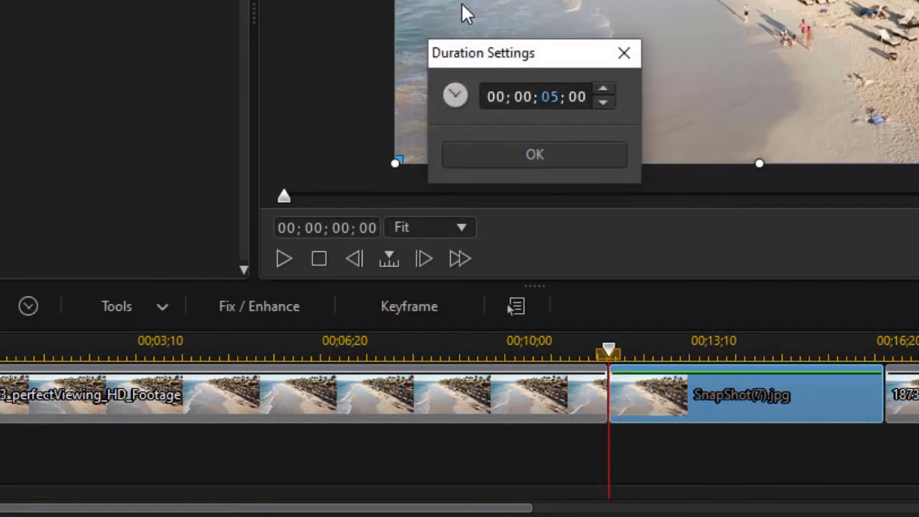
pyautogui.write('3')
pyautogui.press('Return')
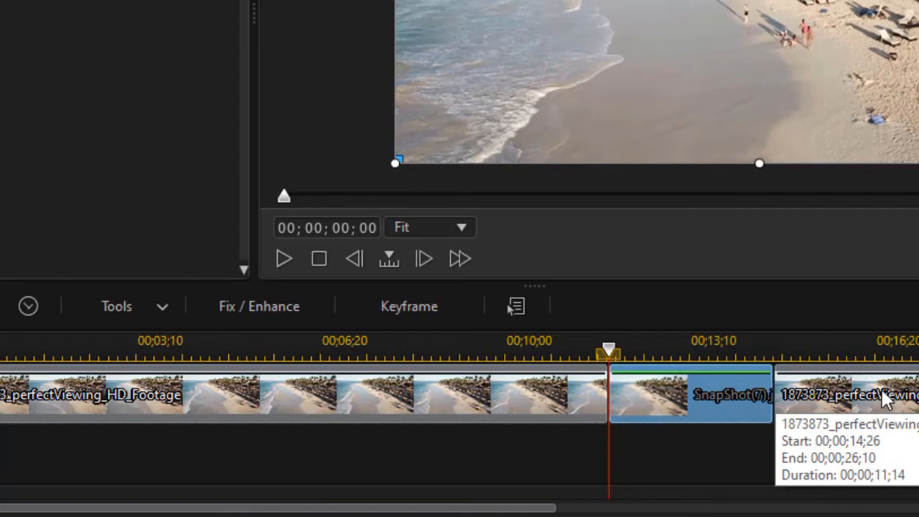
# Step: Play the timeline from about 00;00;10;07 through the freeze frame to review the pause
pyautogui.moveTo(611, 350); pyautogui.dragTo(528, 378)
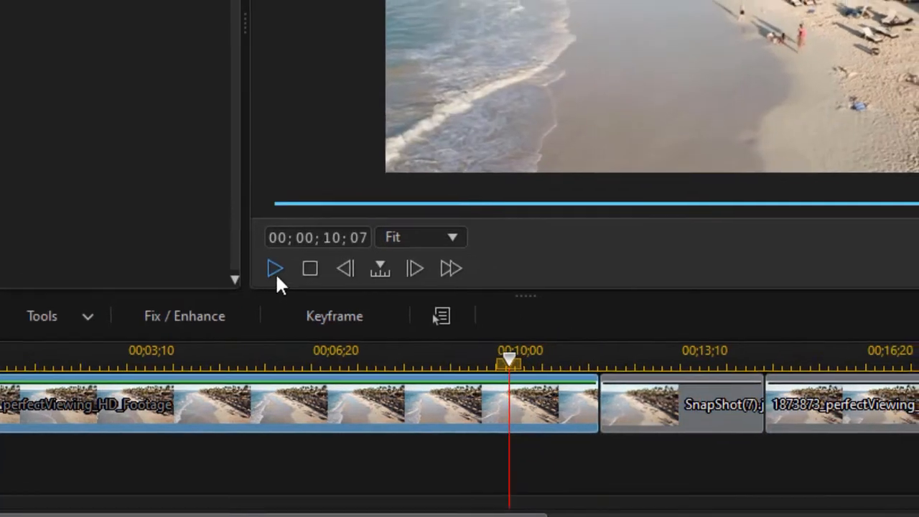
pyautogui.click(283, 259)
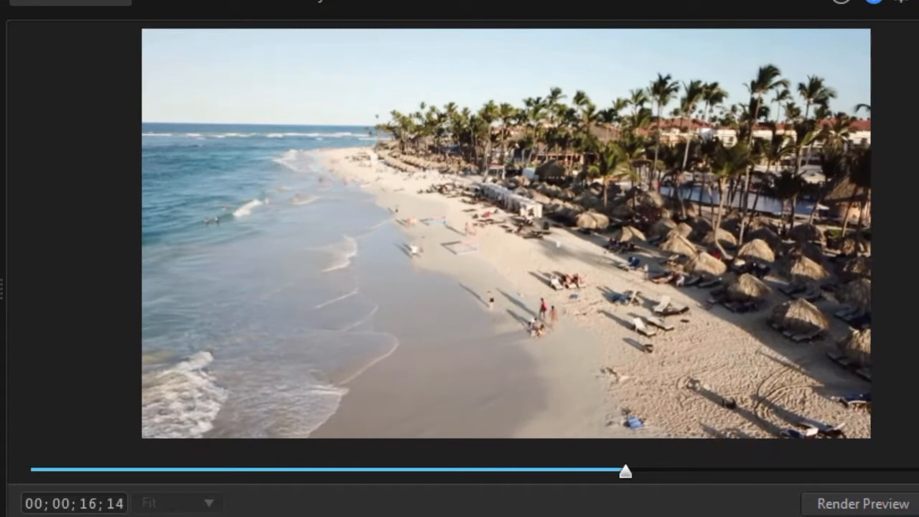
pyautogui.press('space')
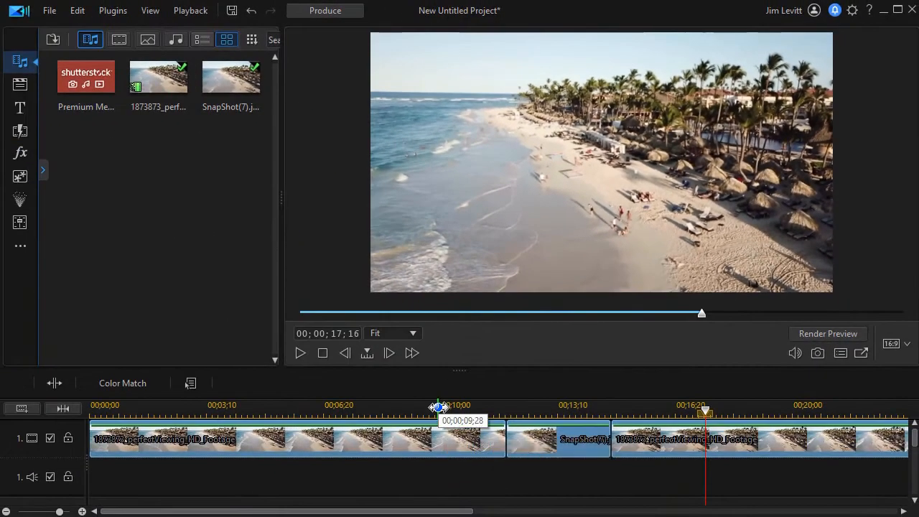
# Step: Delete all clips from the timeline and remove SnapShot(7).jpg from the media library
pyautogui.press('Delete')
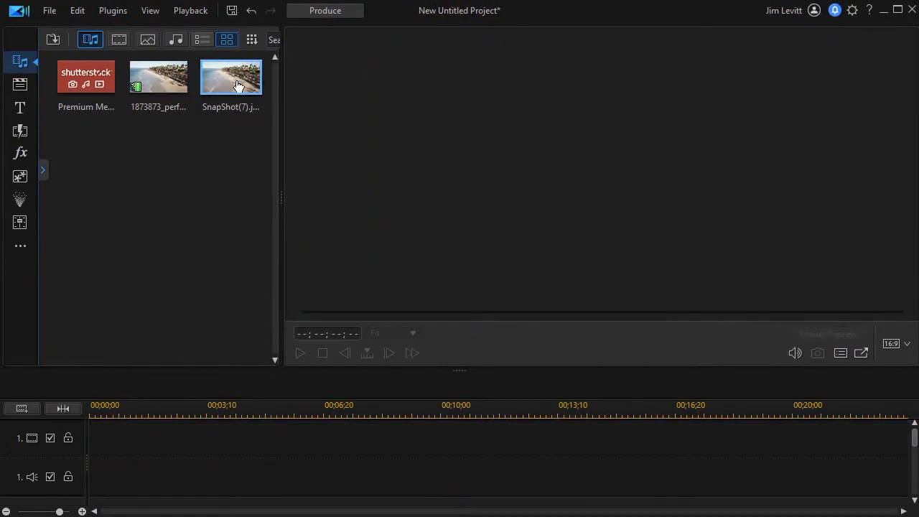
pyautogui.click(237, 84)
pyautogui.press('Delete')
# Step: Open the 1873873 beach footage in Action Camera Center and expand the Freeze Frame effect settings
pyautogui.click(178, 80)
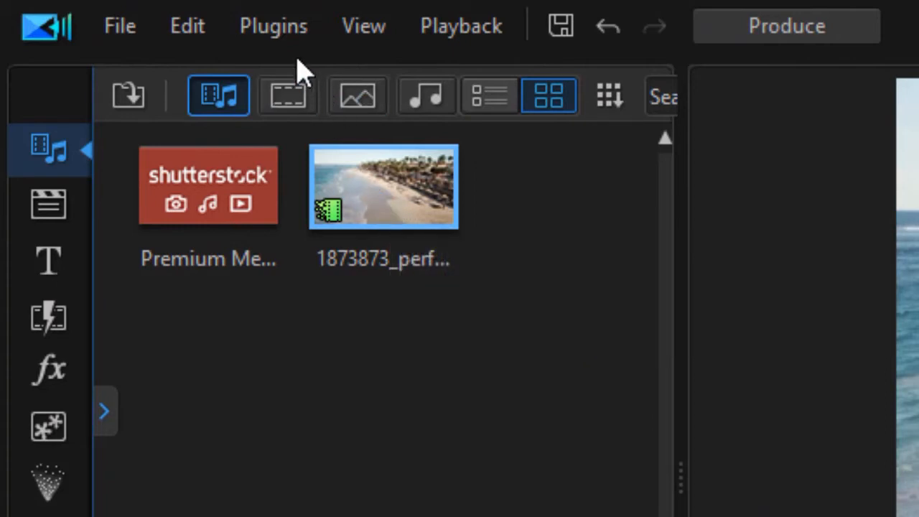
pyautogui.click(294, 29)
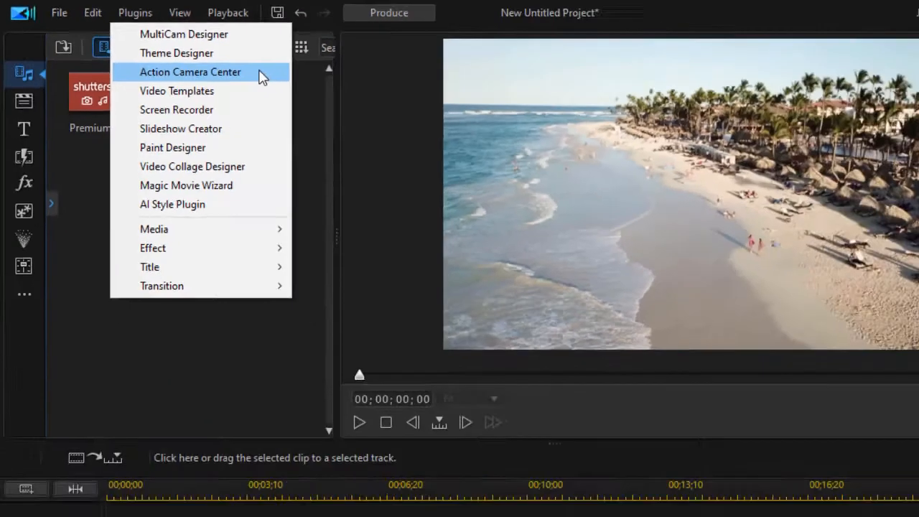
pyautogui.click(262, 72)
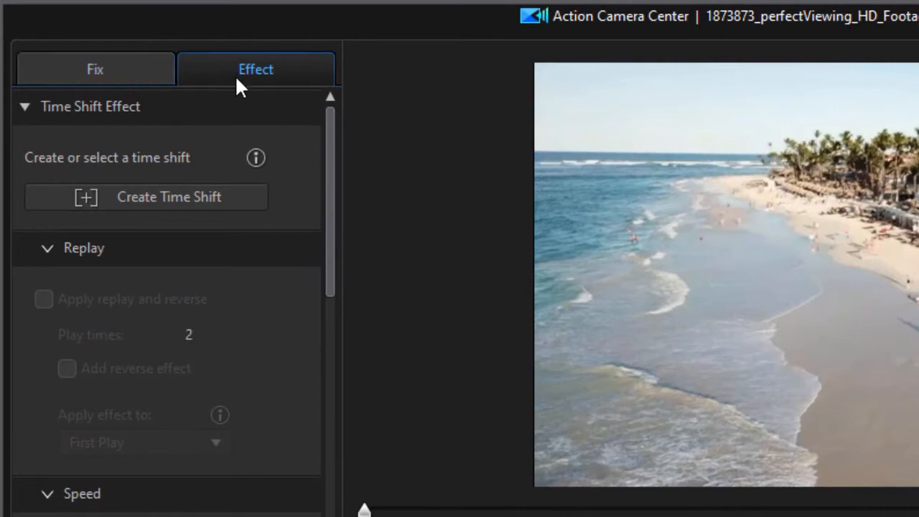
pyautogui.click(139, 74)
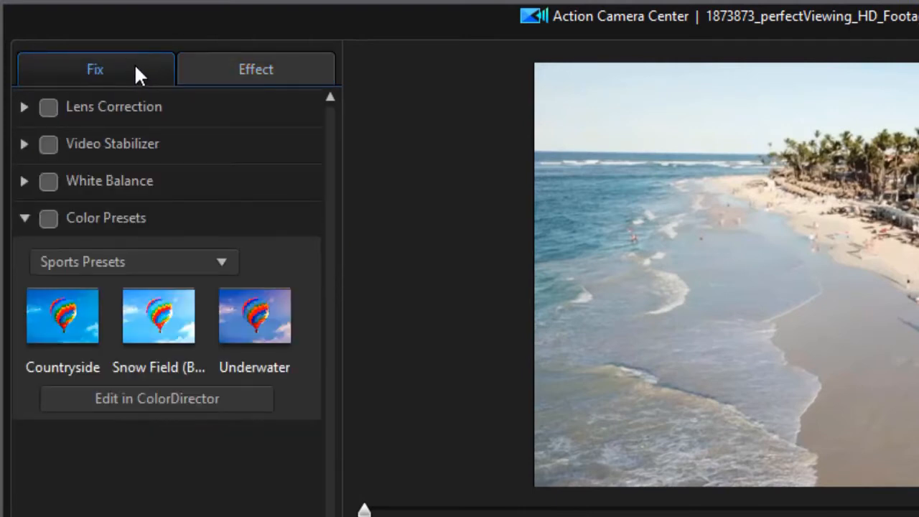
pyautogui.click(214, 76)
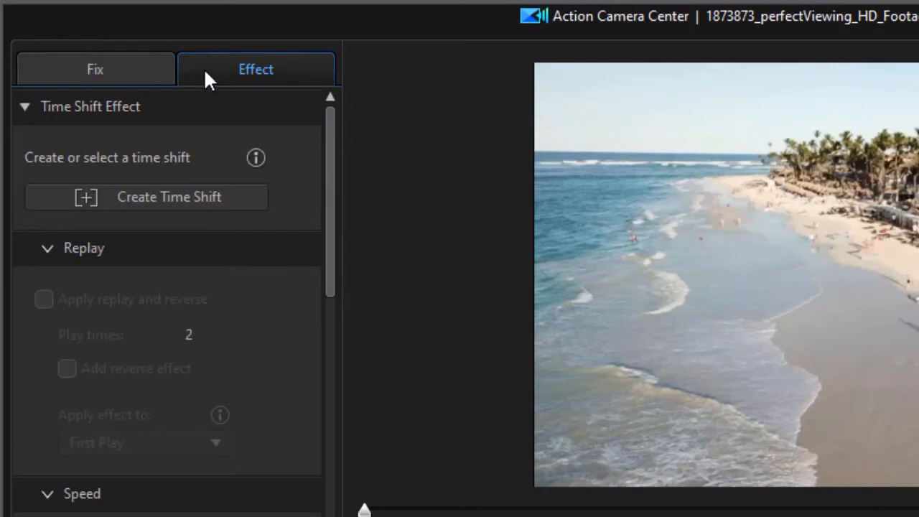
pyautogui.click(23, 108)
pyautogui.click(25, 143)
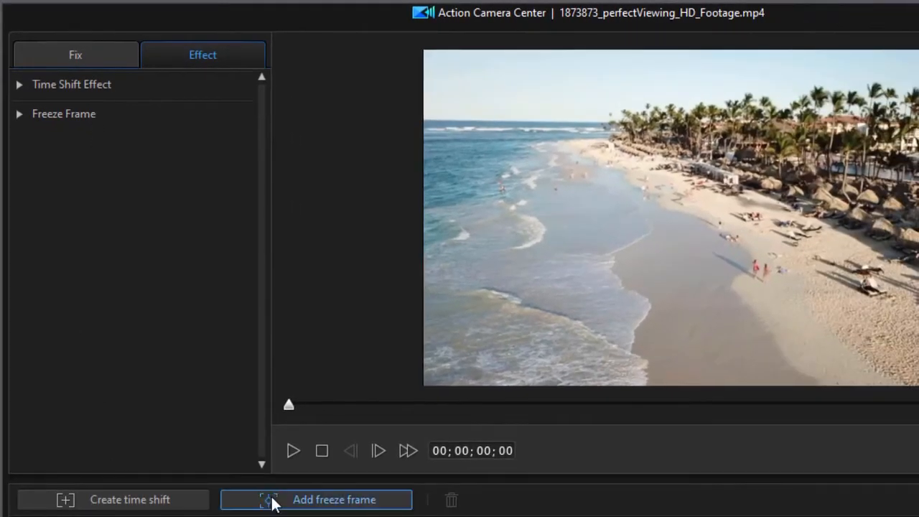
pyautogui.click(18, 115)
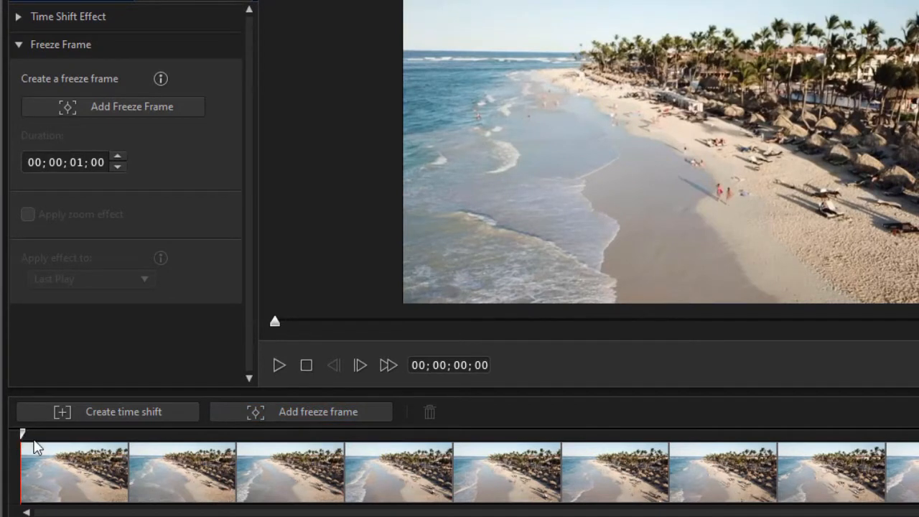
# Step: Add a freeze frame to the beach footage at 00;00;10;06
pyautogui.moveTo(20, 436); pyautogui.dragTo(324, 449)
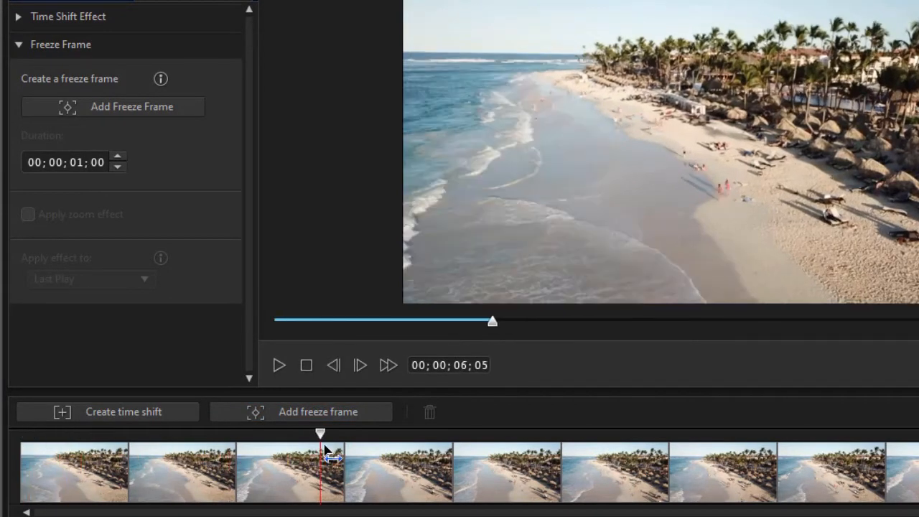
pyautogui.moveTo(507, 323); pyautogui.dragTo(739, 343)
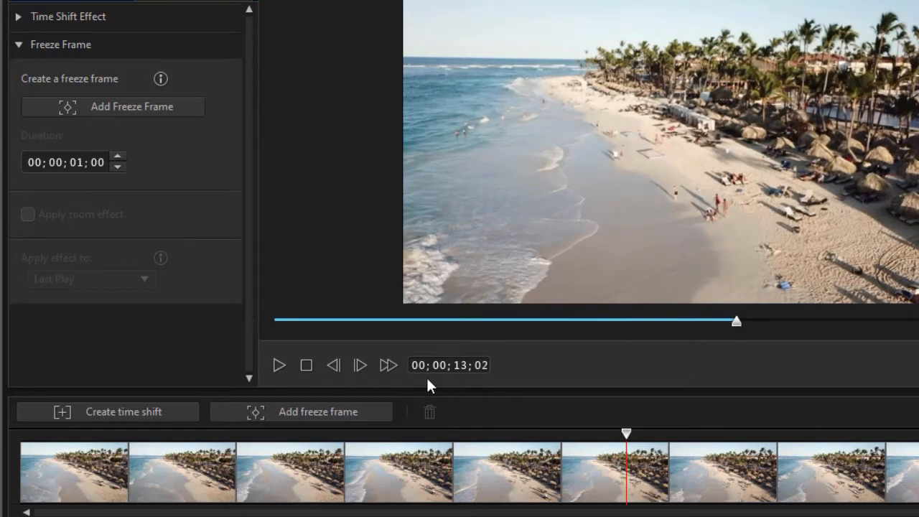
pyautogui.moveTo(736, 333); pyautogui.dragTo(636, 330)
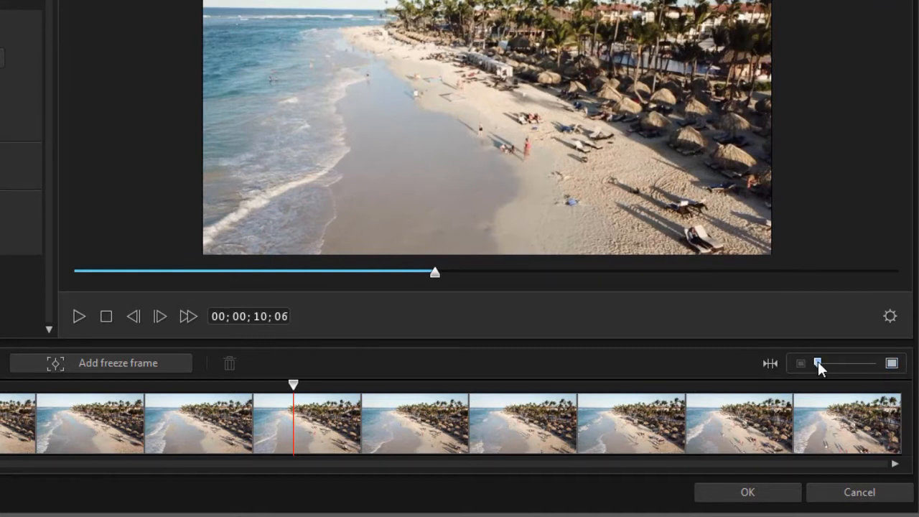
pyautogui.moveTo(822, 363); pyautogui.dragTo(826, 365)
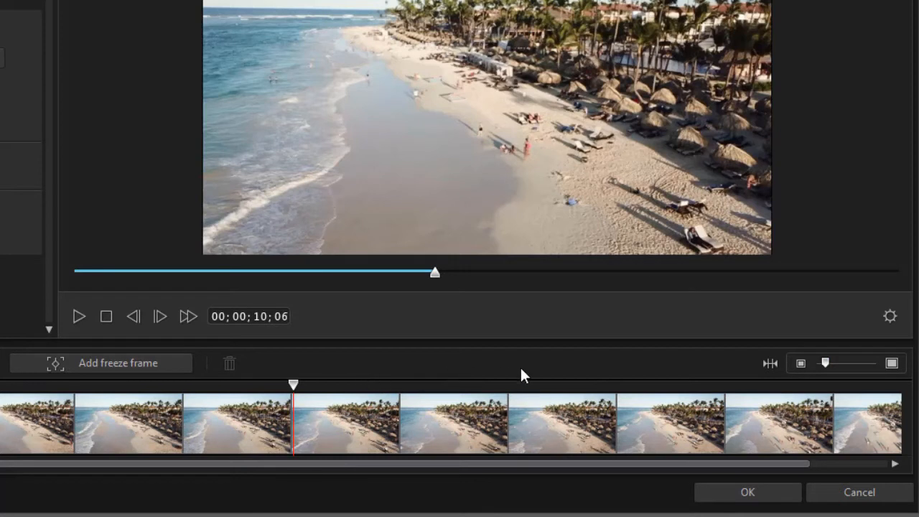
pyautogui.click(771, 362)
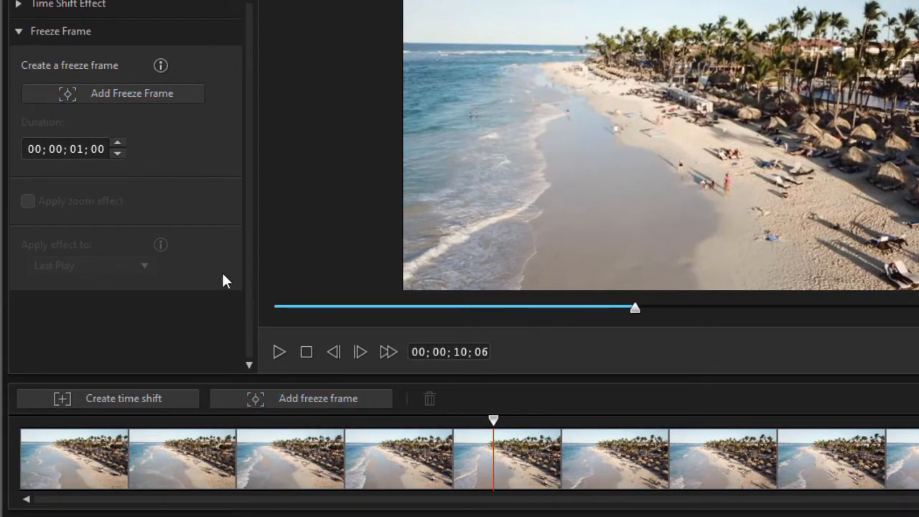
pyautogui.click(333, 398)
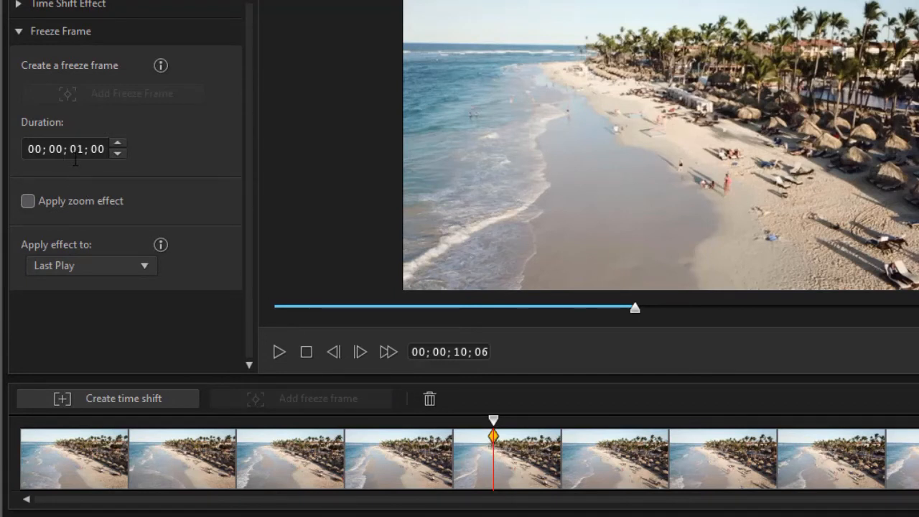
# Step: Preview the added freeze frame by playing the clip from about 00;00;09;17, and stop playback past the marker
pyautogui.moveTo(493, 431); pyautogui.dragTo(464, 434)
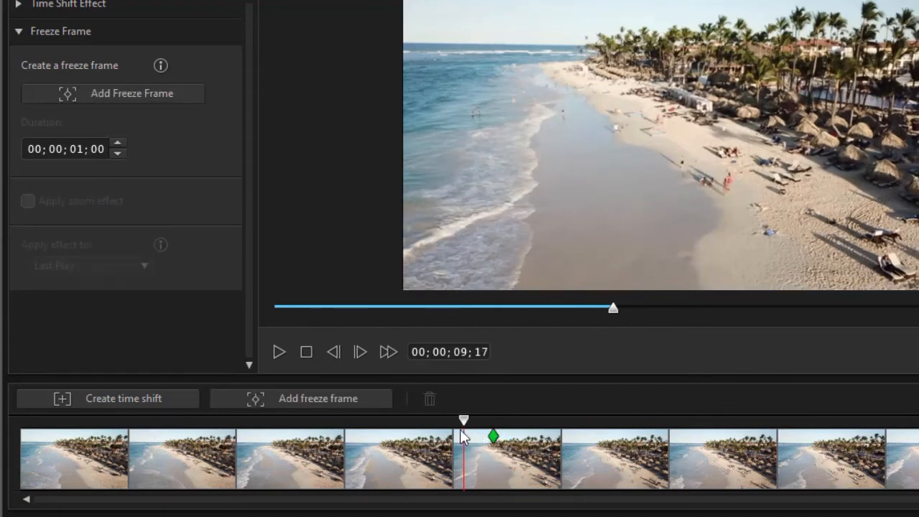
pyautogui.click(278, 351)
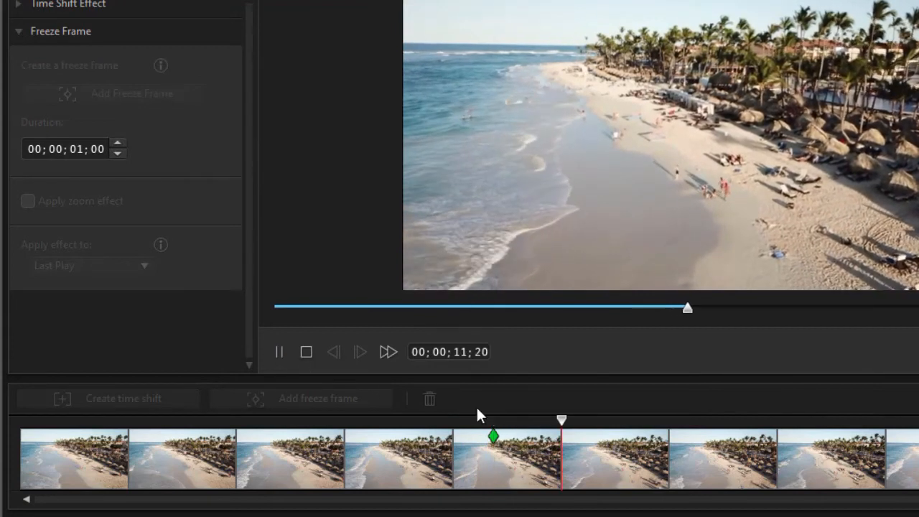
pyautogui.click(306, 352)
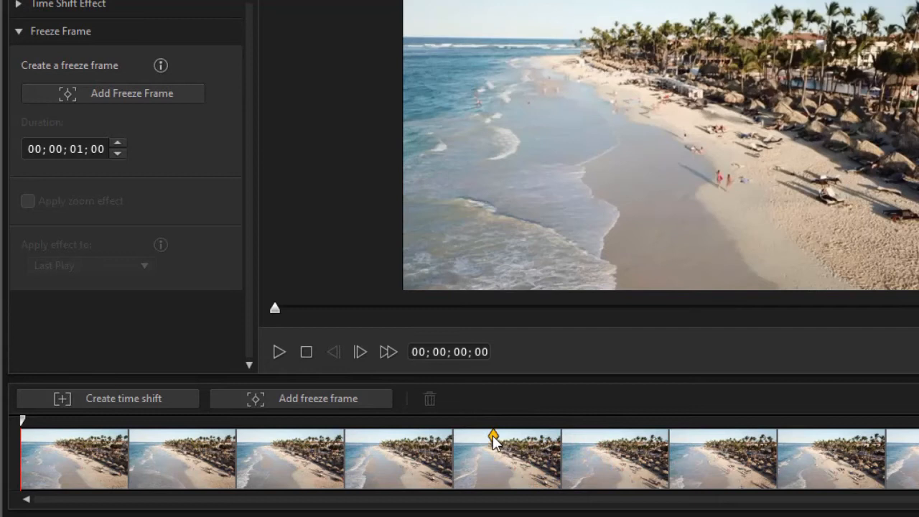
# Step: Set the duration of the freeze frame at 00;00;10;06 to 3 seconds
pyautogui.click(494, 440)
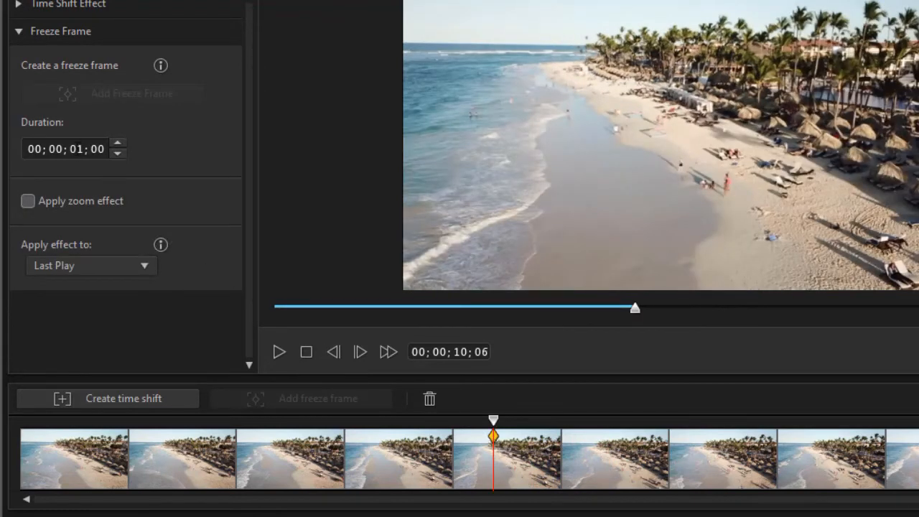
pyautogui.click(76, 149)
pyautogui.write('3')
# Step: Play the clip from about 00;00;09;15 to check the lengthened freeze frame, and pause past the marker
pyautogui.moveTo(493, 421); pyautogui.dragTo(461, 423)
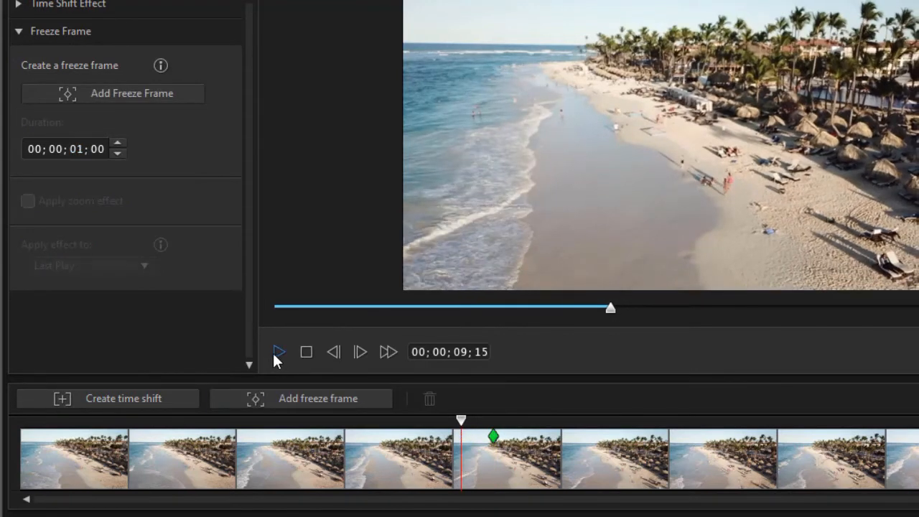
pyautogui.click(275, 351)
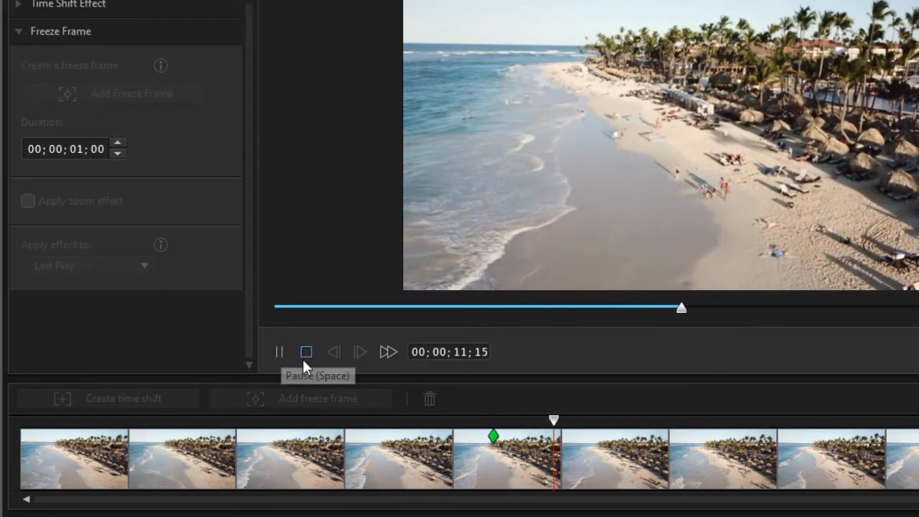
pyautogui.click(281, 351)
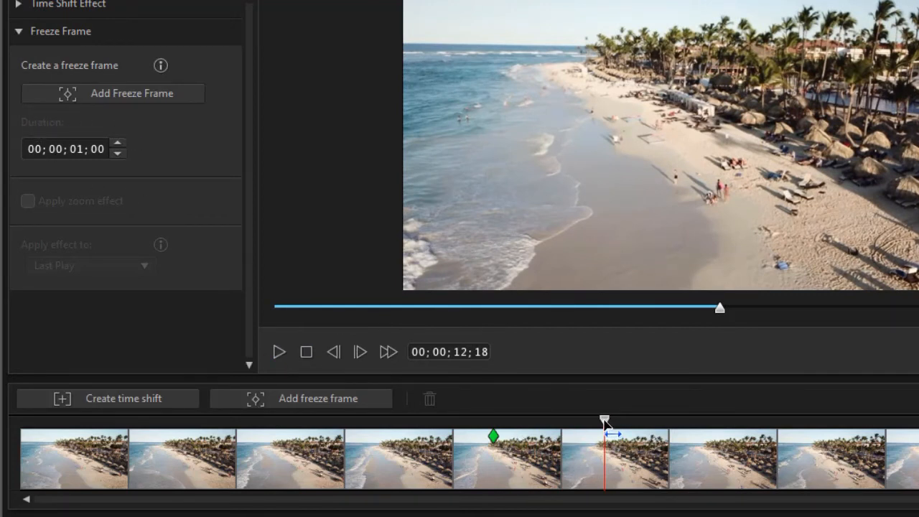
# Step: Add a second freeze frame to the beach footage at 00;00;13;02 and set its duration to 2 seconds
pyautogui.moveTo(605, 420); pyautogui.dragTo(626, 421)
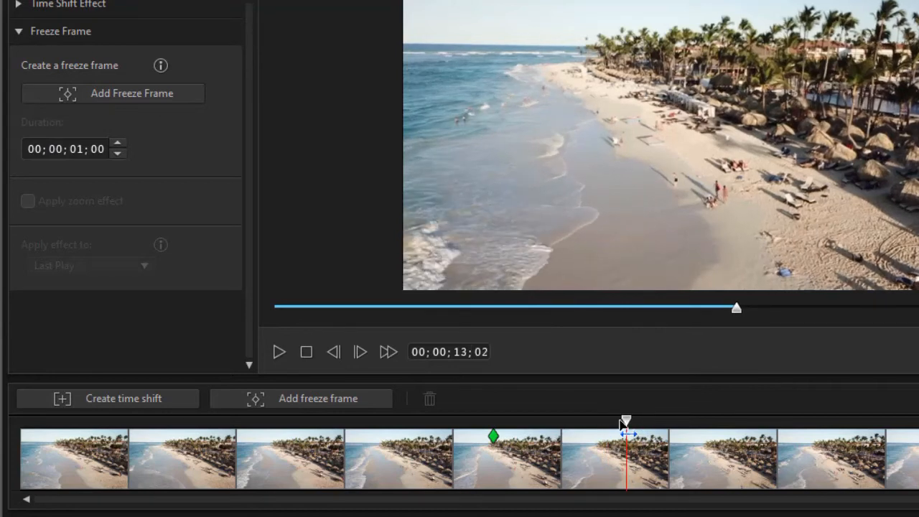
pyautogui.click(353, 400)
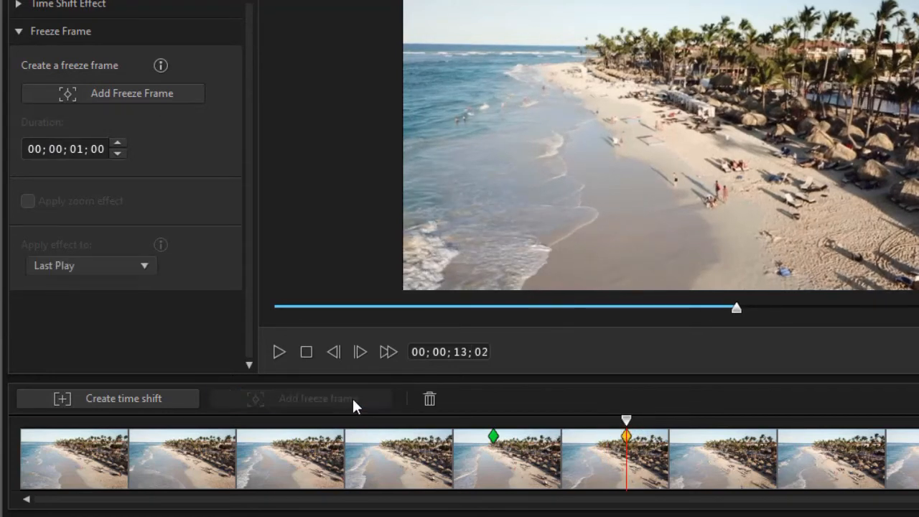
pyautogui.click(76, 149)
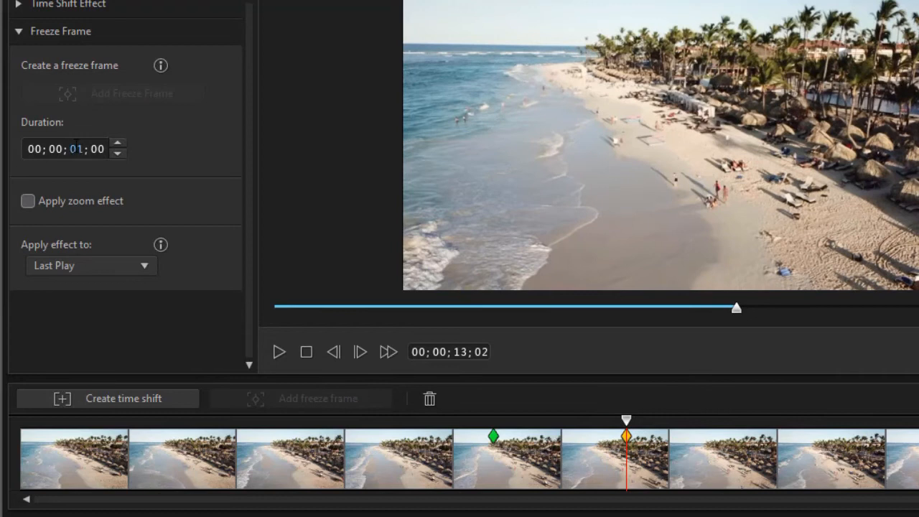
pyautogui.write('2')
# Step: Play the clip from 00;00;08;15 through both freeze frames and stop playback past the second marker
pyautogui.click(486, 434)
pyautogui.moveTo(486, 433); pyautogui.dragTo(415, 440)
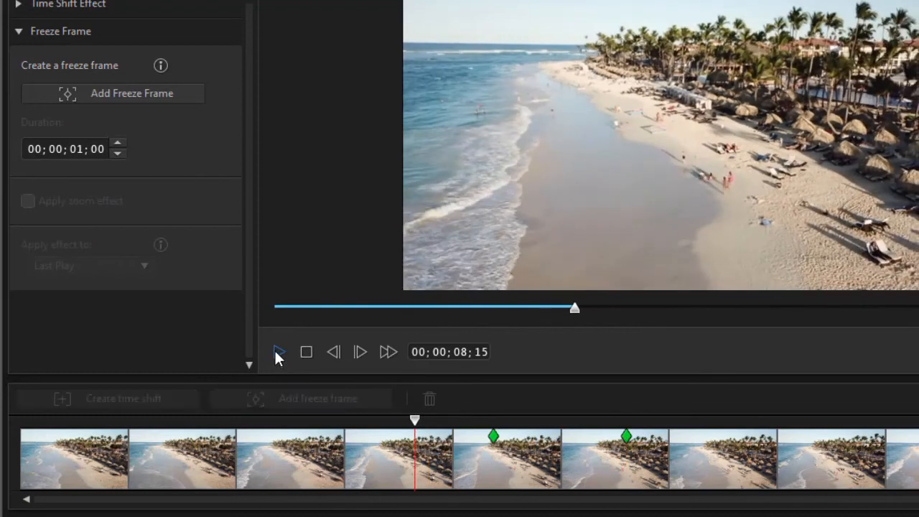
pyautogui.click(279, 350)
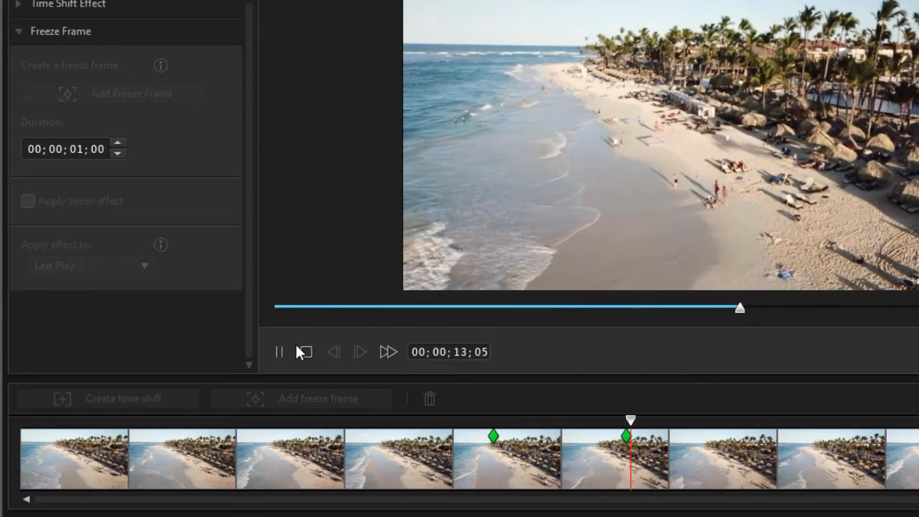
pyautogui.click(307, 353)
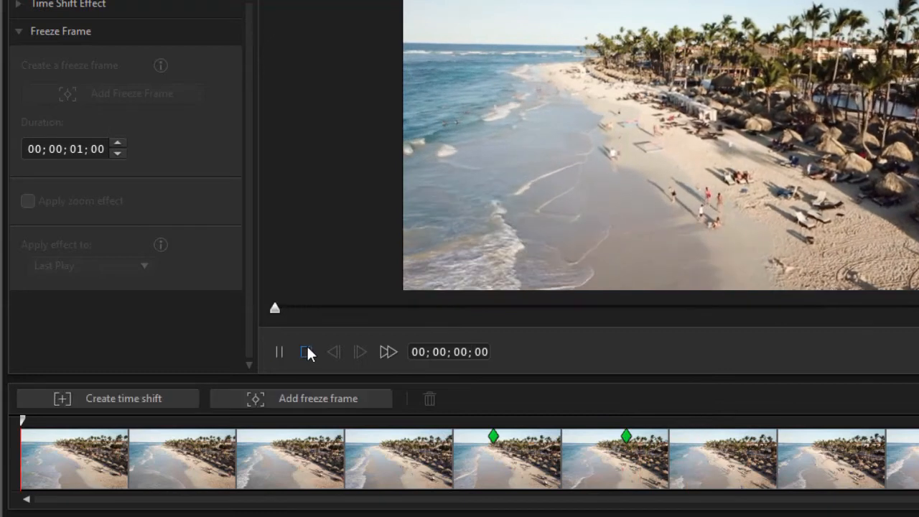
# Step: Delete the freeze frame at 00;00;13;02
pyautogui.click(626, 438)
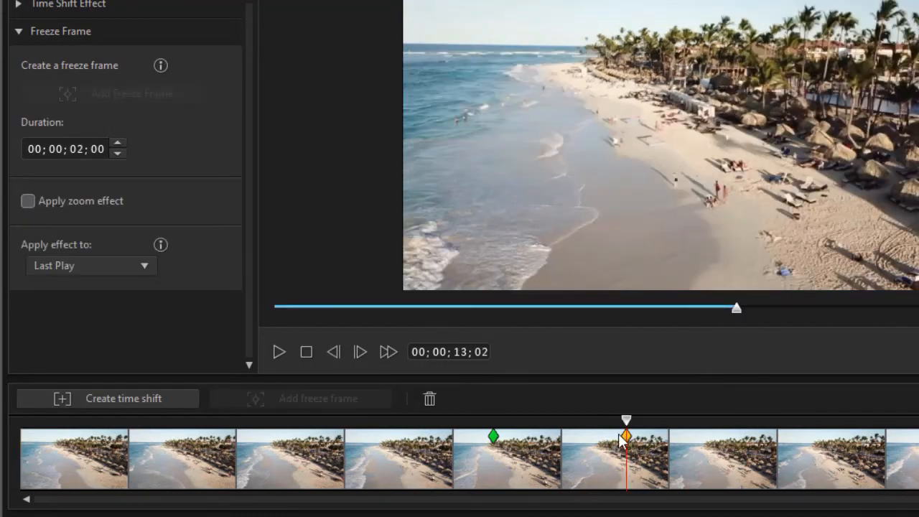
pyautogui.click(431, 397)
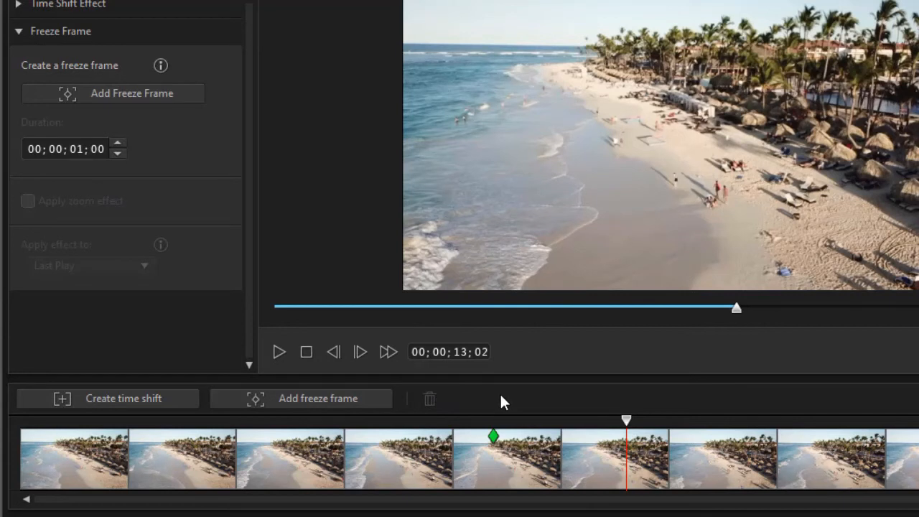
# Step: Apply the zoom effect to the freeze frame at 00;00;10;06, shrinking the zoom area and centring it over the people on the beach
pyautogui.click(492, 435)
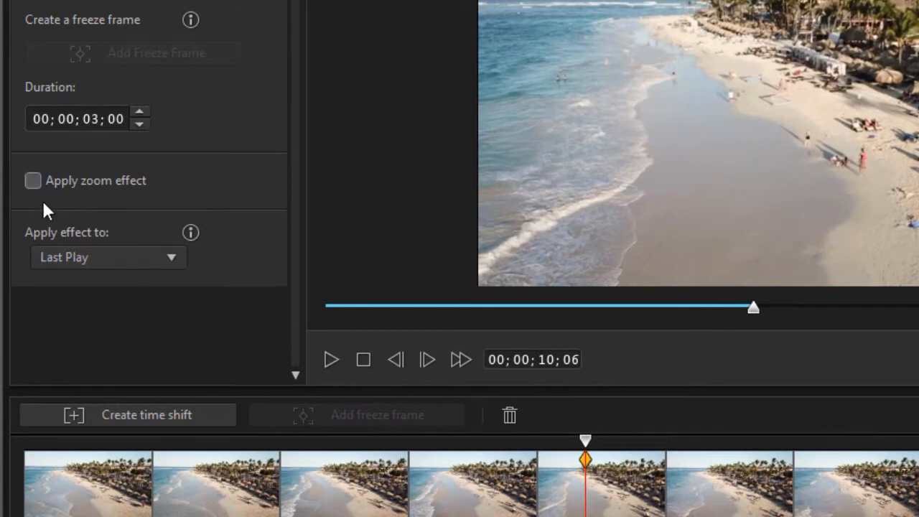
pyautogui.click(32, 181)
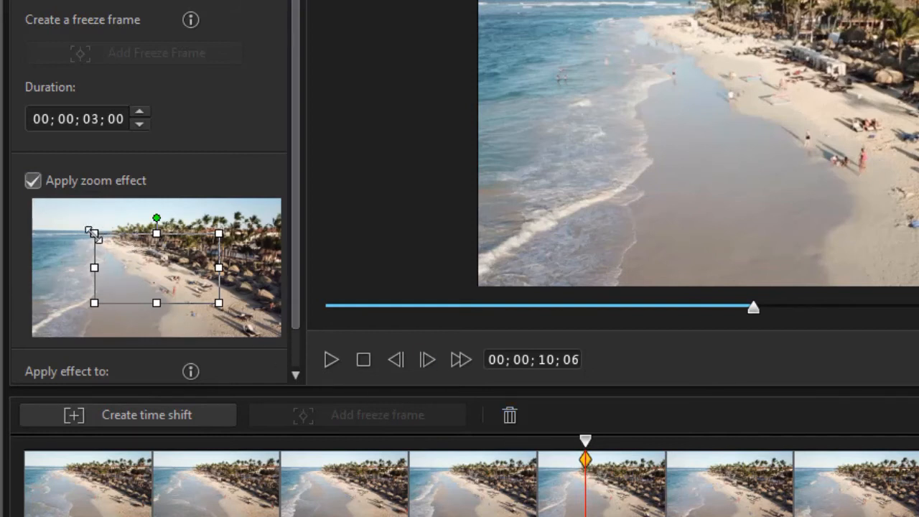
pyautogui.moveTo(94, 234); pyautogui.dragTo(136, 256)
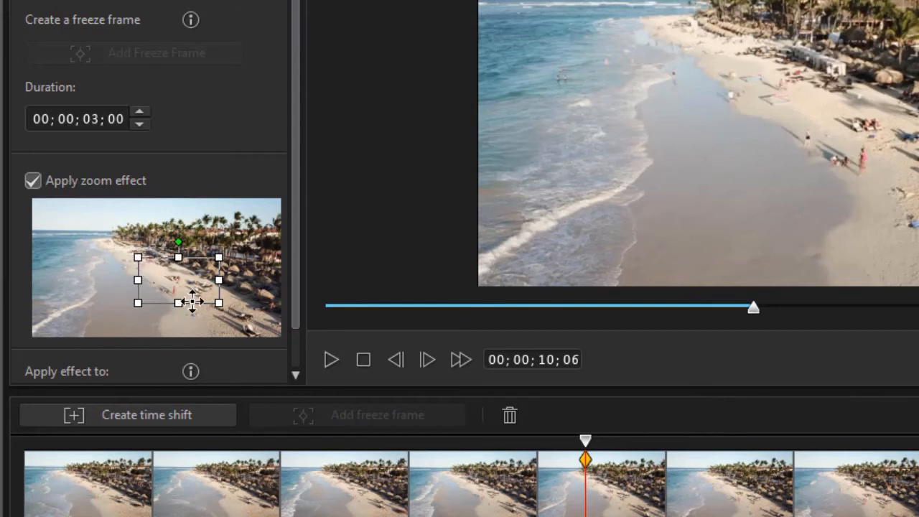
pyautogui.moveTo(188, 280); pyautogui.dragTo(200, 289)
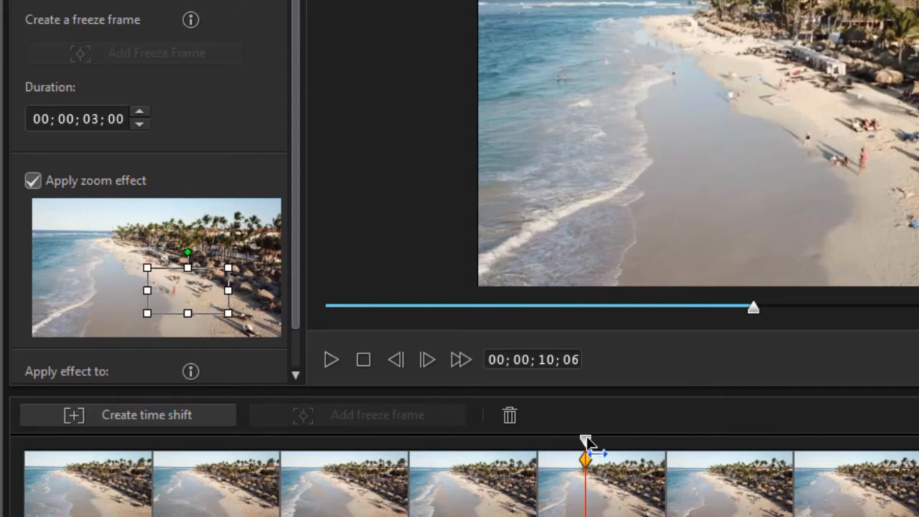
# Step: Preview the zoomed freeze frame by playing the clip from 00;00;08;23, and stop playback past the marker
pyautogui.moveTo(587, 440); pyautogui.dragTo(507, 447)
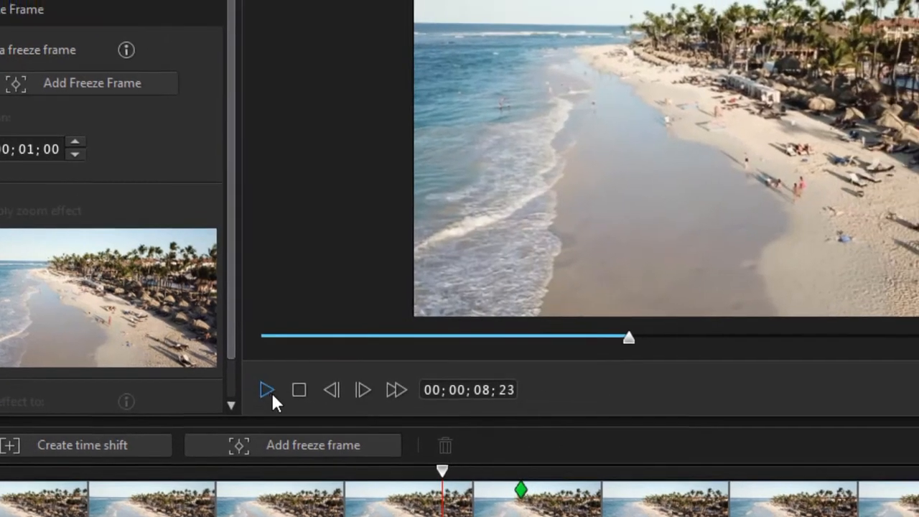
pyautogui.press('space')
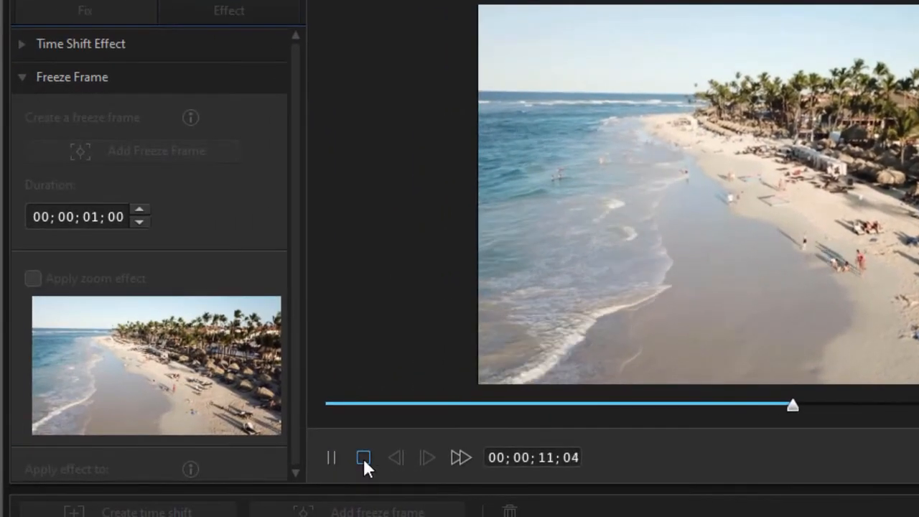
pyautogui.click(363, 458)
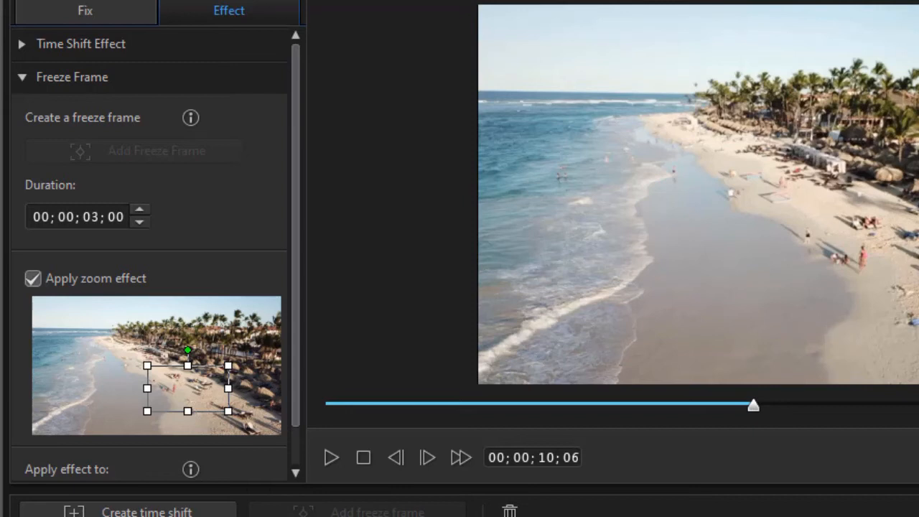
# Step: Replay the clip from 00;00;09;21 and again from 00;00;09;00 to check the zoom's pace, pausing past the marker each time
pyautogui.click(732, 405)
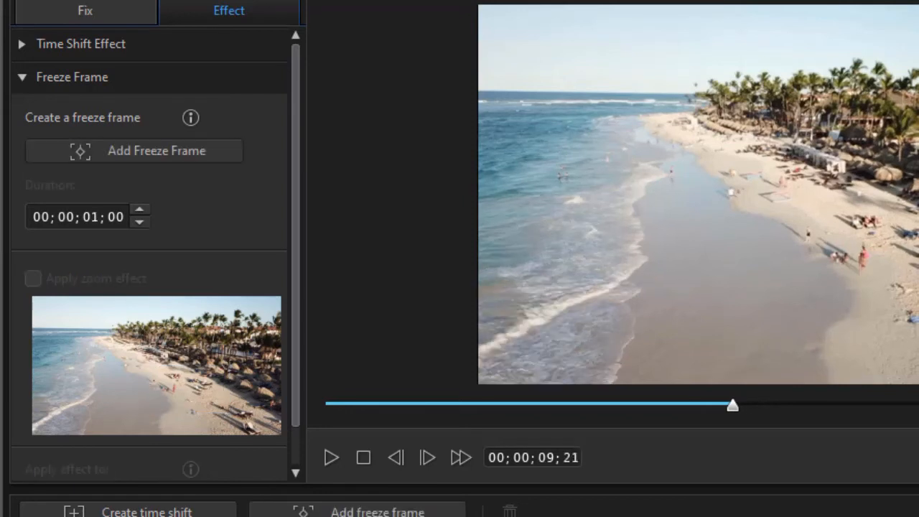
pyautogui.click(330, 457)
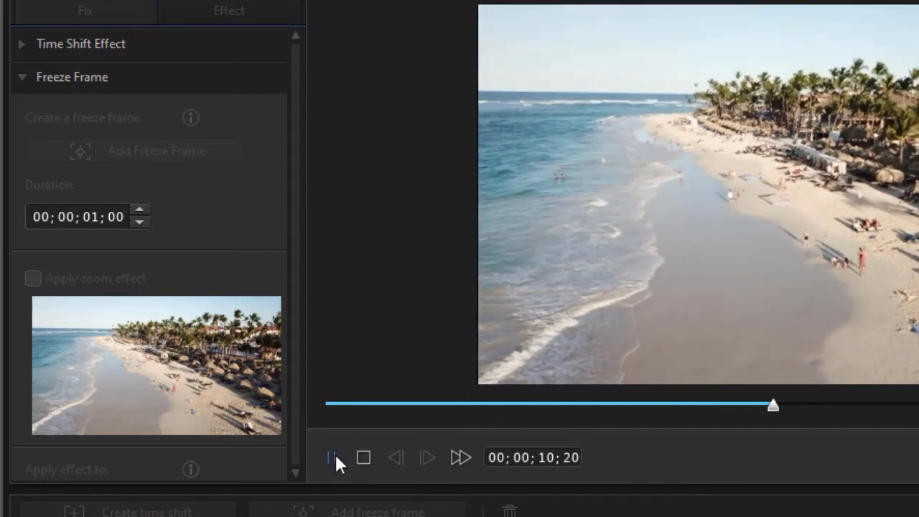
pyautogui.click(334, 456)
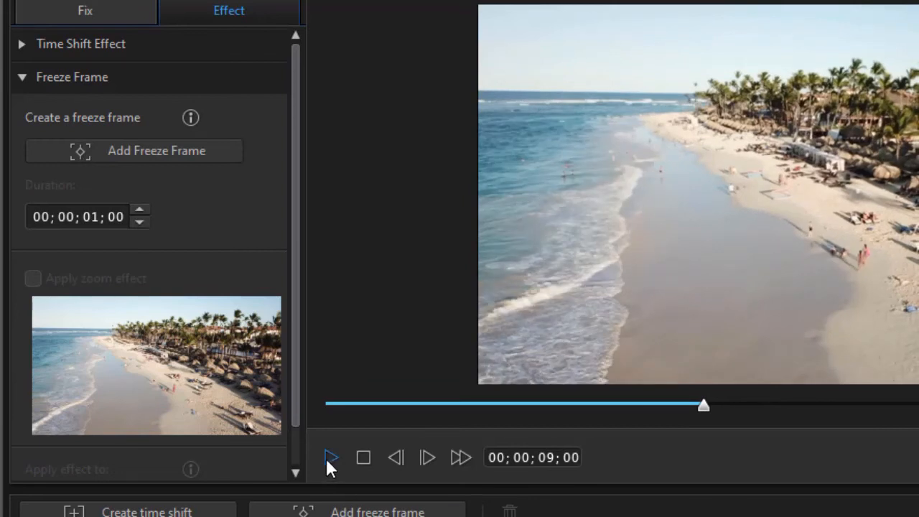
pyautogui.click(328, 455)
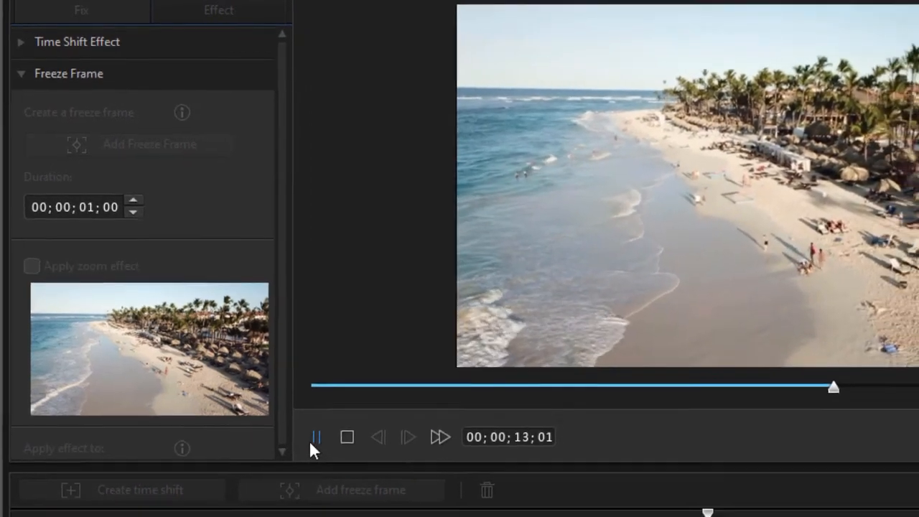
pyautogui.click(331, 457)
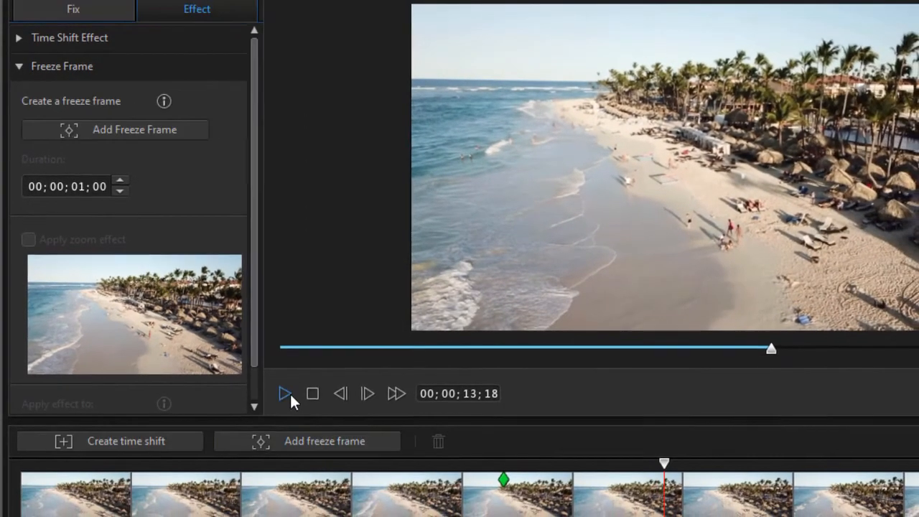
# Step: Rotate the zoom area of the freeze frame at 00;00;10;06 slightly counterclockwise and shift it a little over the beach
pyautogui.click(505, 477)
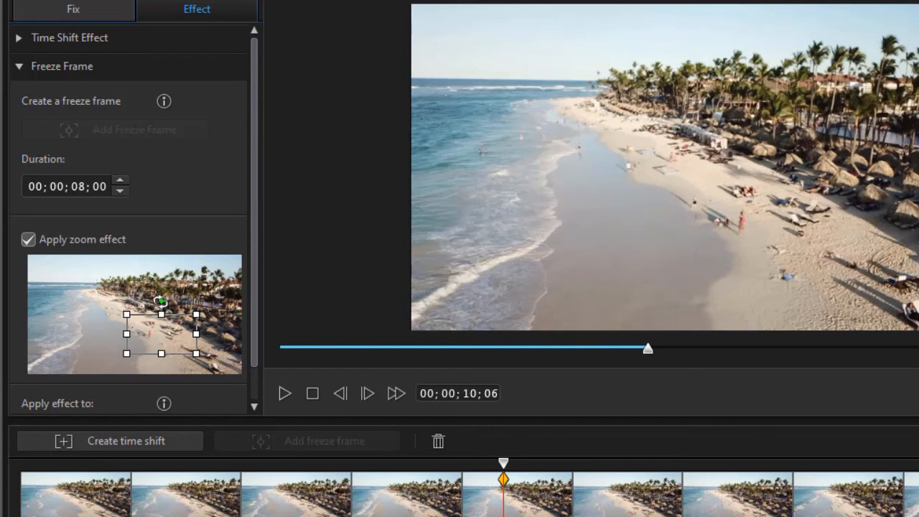
pyautogui.moveTo(159, 300); pyautogui.dragTo(149, 306)
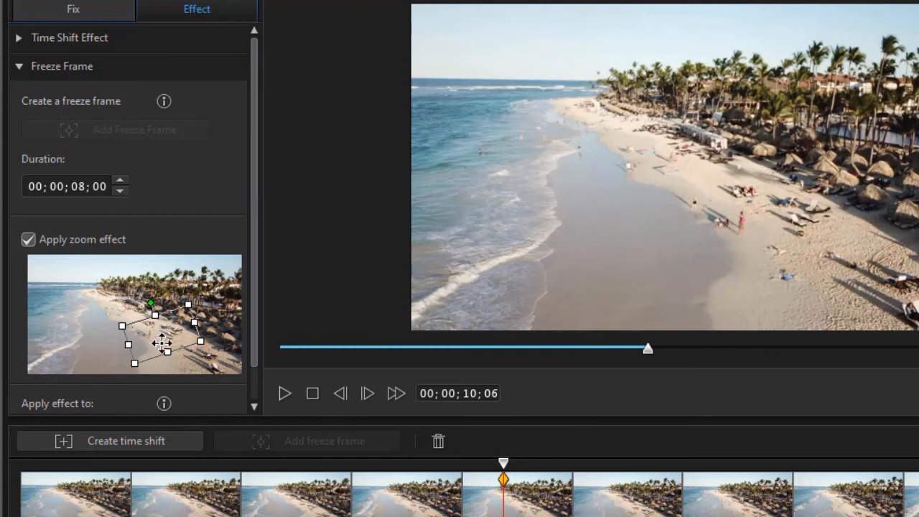
pyautogui.moveTo(165, 338); pyautogui.dragTo(161, 335)
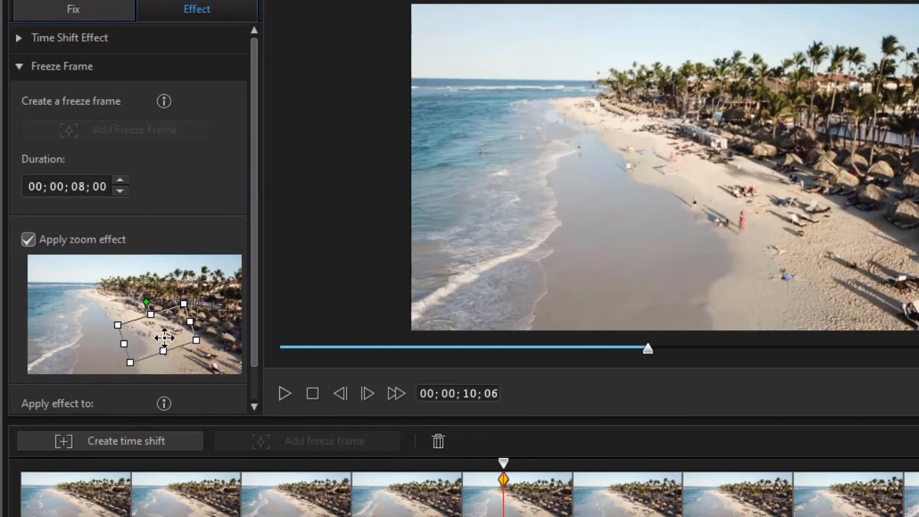
# Step: Play the clip from 00;00;09;05 to check the rotated zoom on the freeze frame, and pause past the marker
pyautogui.moveTo(503, 466); pyautogui.dragTo(455, 465)
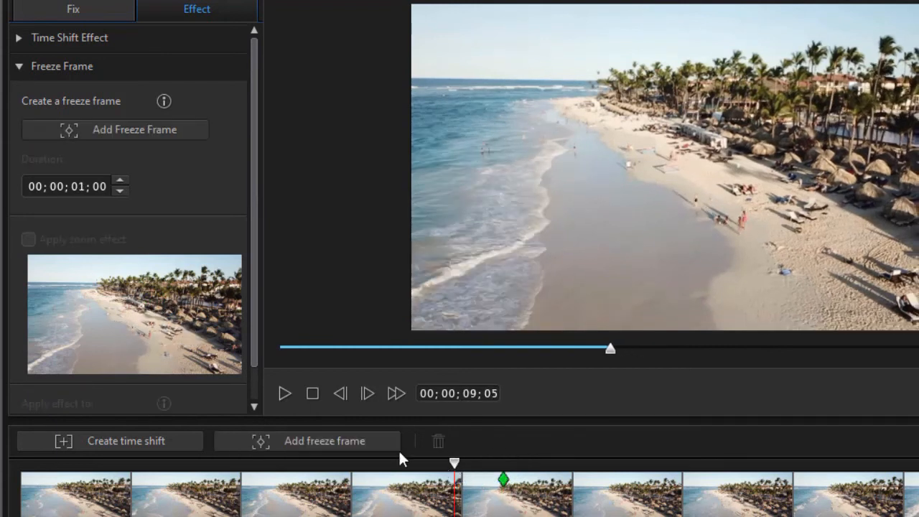
pyautogui.click(285, 395)
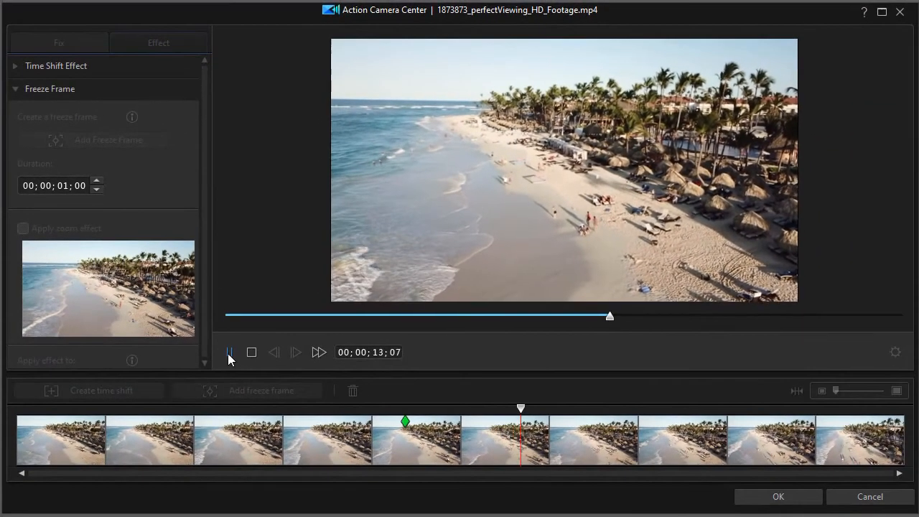
pyautogui.click(285, 393)
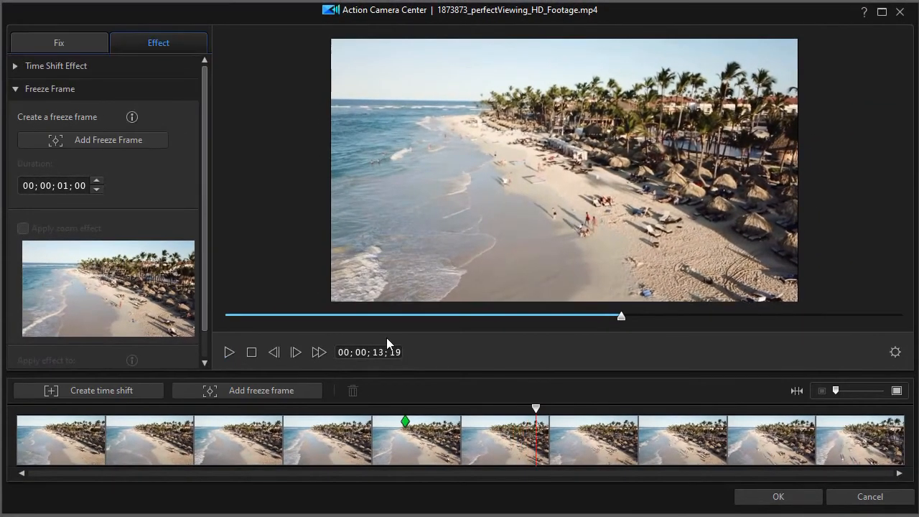
# Step: Apply the Action Camera Center changes to the clip and zoom out the timeline until the whole clip fits
pyautogui.click(778, 496)
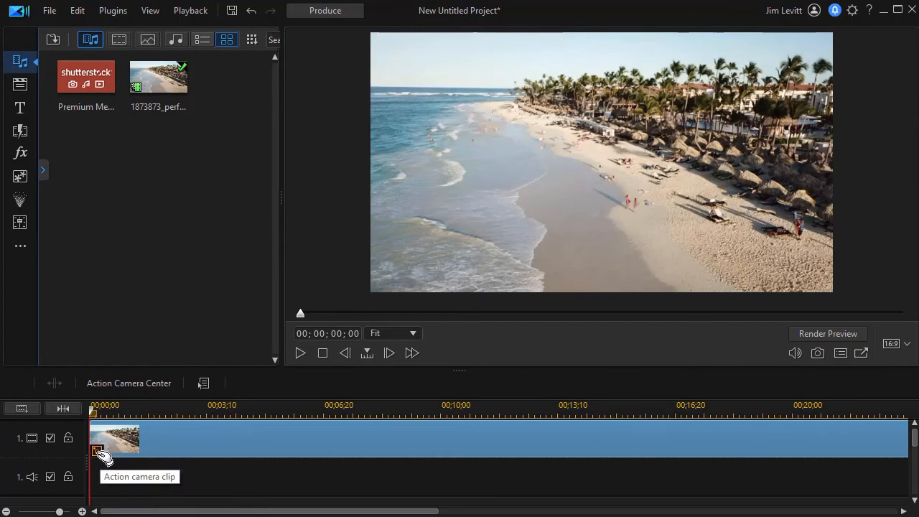
pyautogui.moveTo(359, 405); pyautogui.dragTo(199, 409)
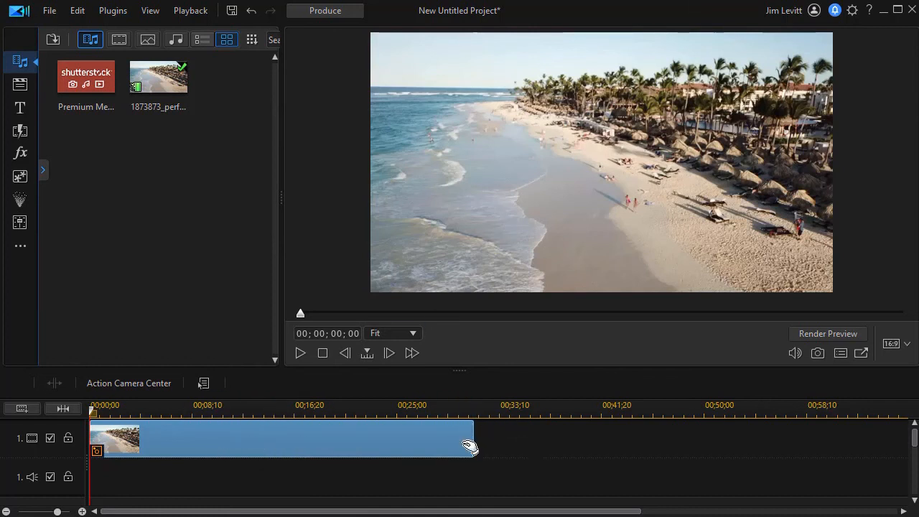
# Step: Reopen the clip in Action Camera Center, set the duration of the freeze frame at 00;00;10;06 to 6 seconds, and apply the change
pyautogui.doubleClick(236, 442)
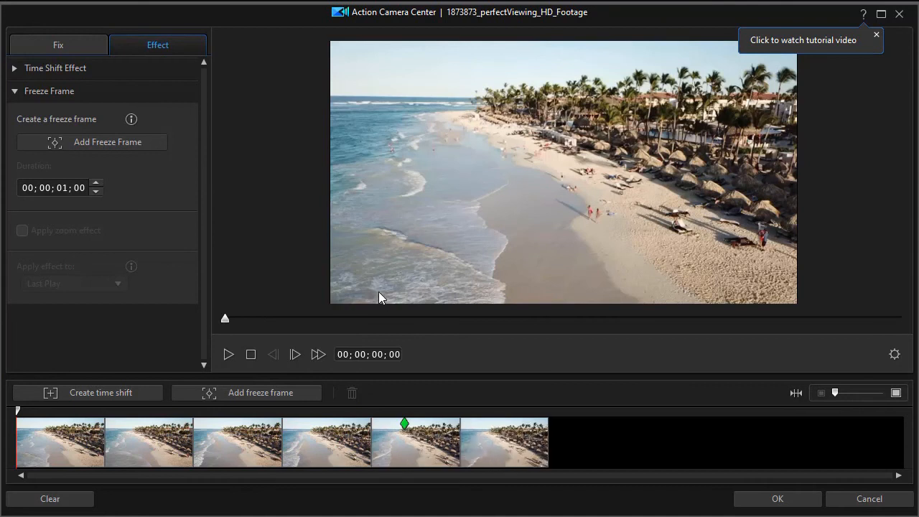
pyautogui.click(404, 423)
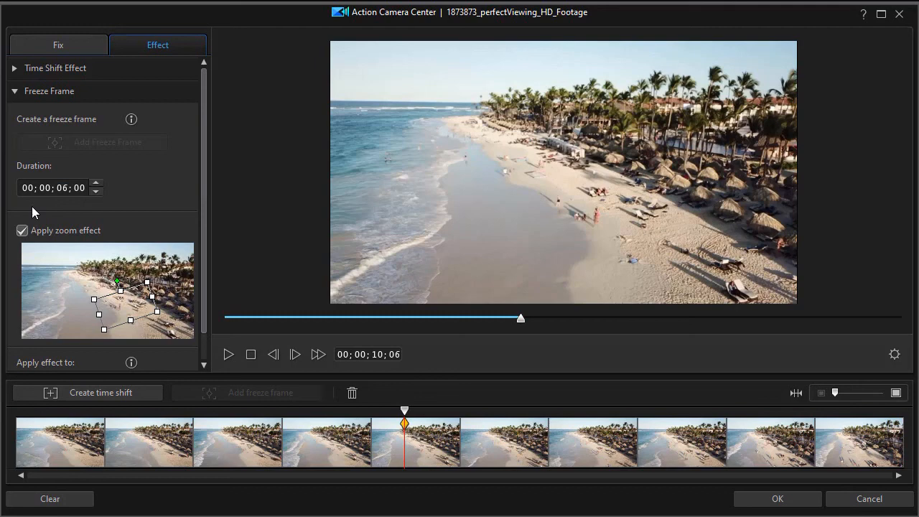
pyautogui.click(770, 498)
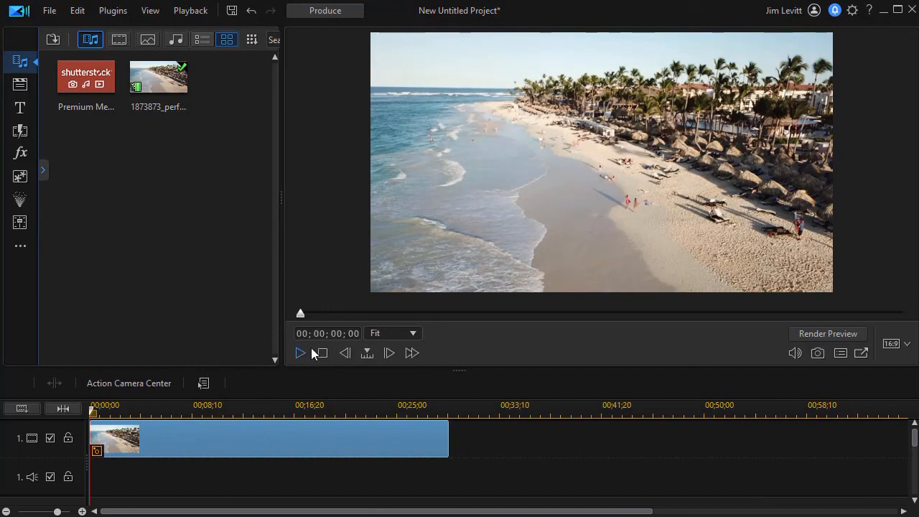
# Step: Play the edited clip on the timeline from the start and pause after the freeze frame, at about 00;00;17;11
pyautogui.click(301, 352)
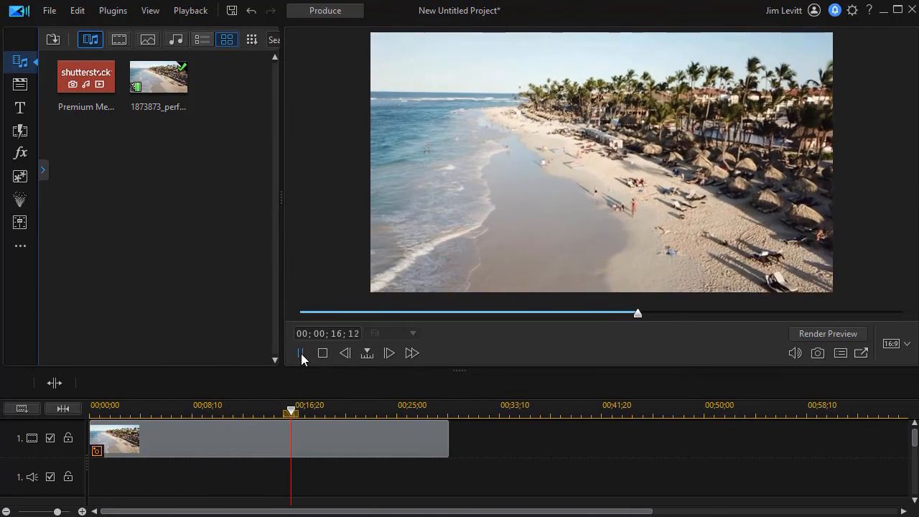
pyautogui.click(301, 352)
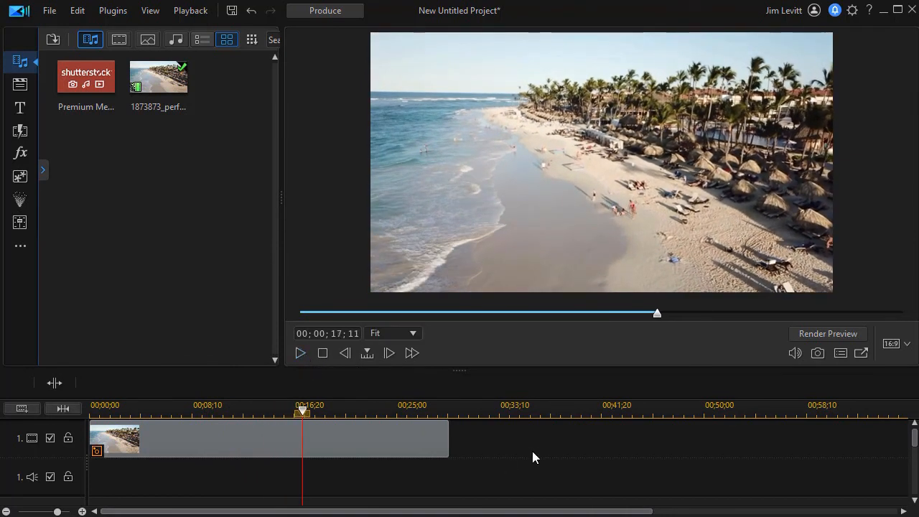